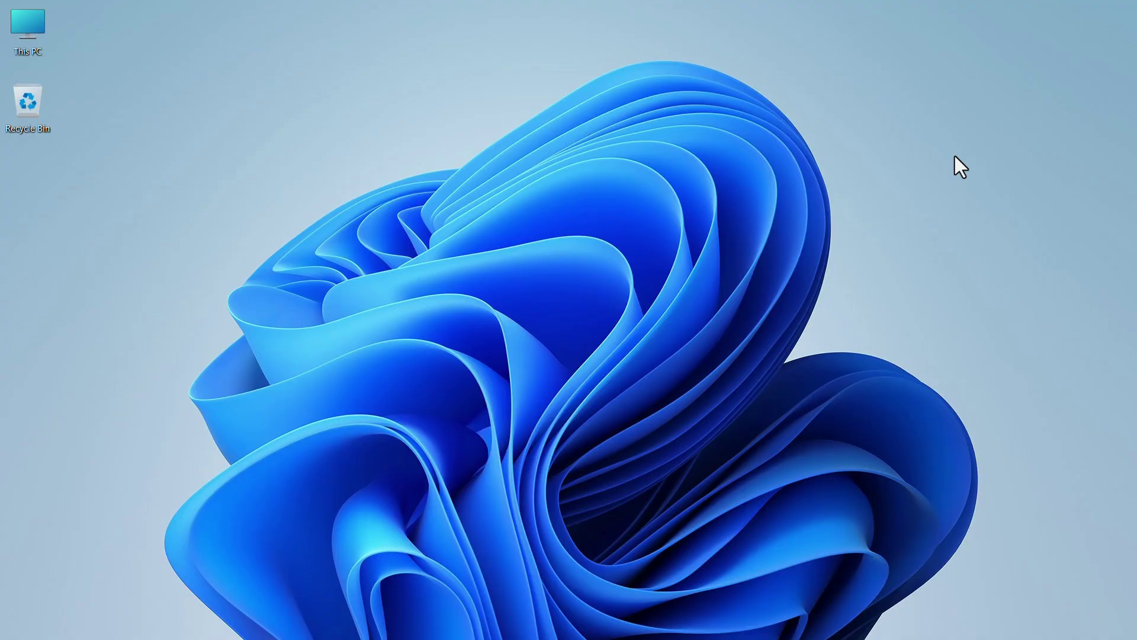
Step: Open Google Chrome on a new tab's Google start page
left_click(847, 627)
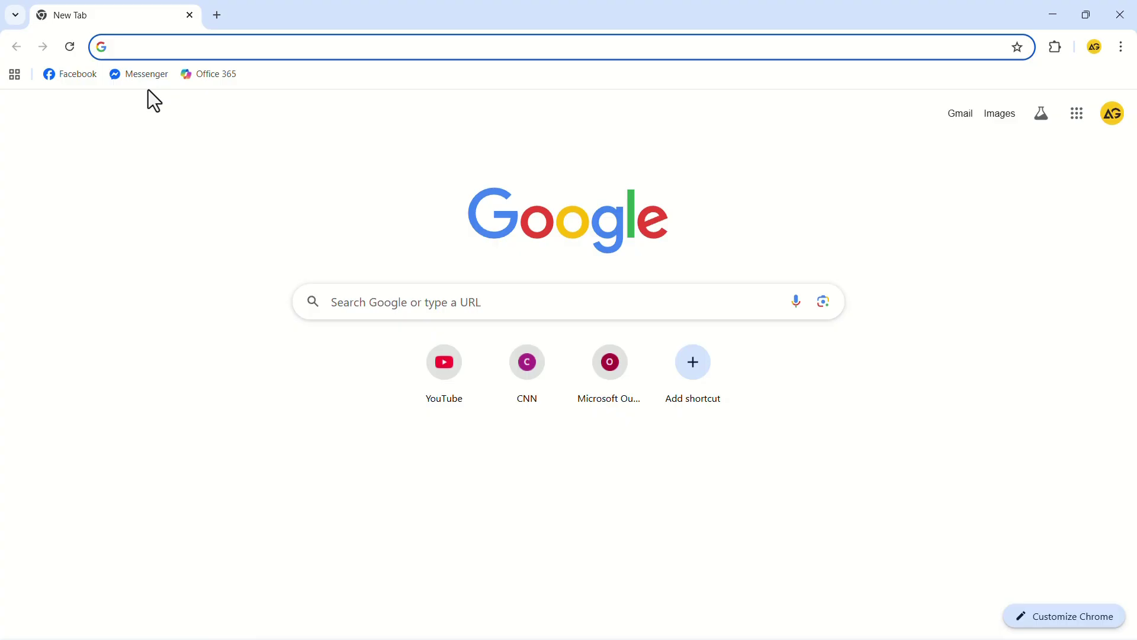
Step: Open the Messenger chats and play the chat's 5-second voice message
left_click(142, 75)
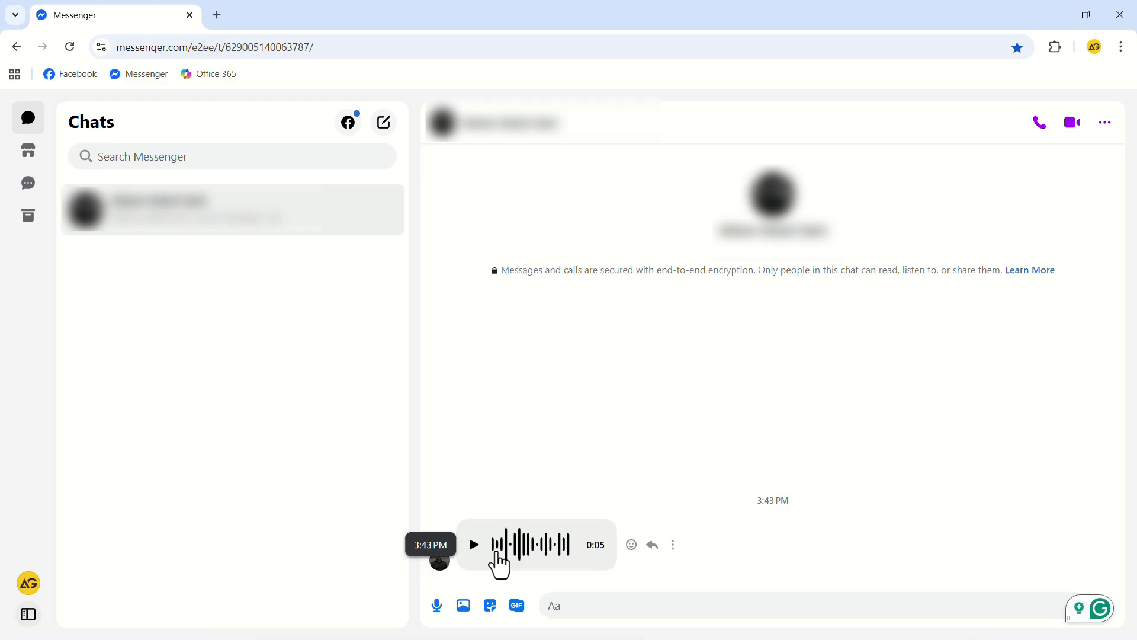
mouse_move(530, 544)
left_click(474, 544)
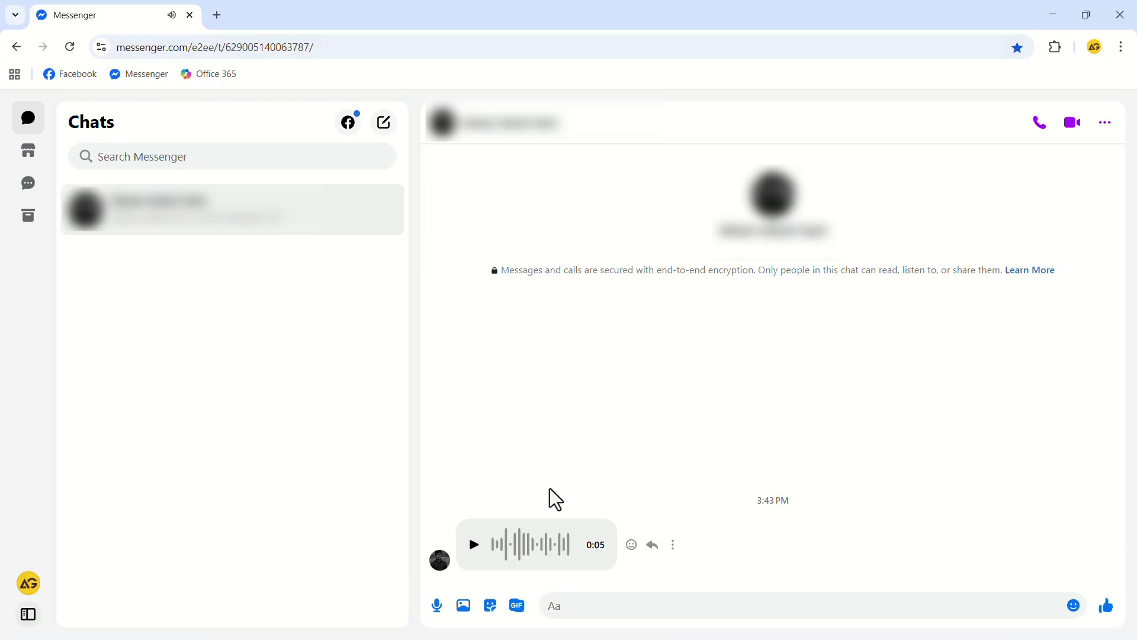
Step: Inspect the voice message waveform's page element in developer tools
right_click(552, 544)
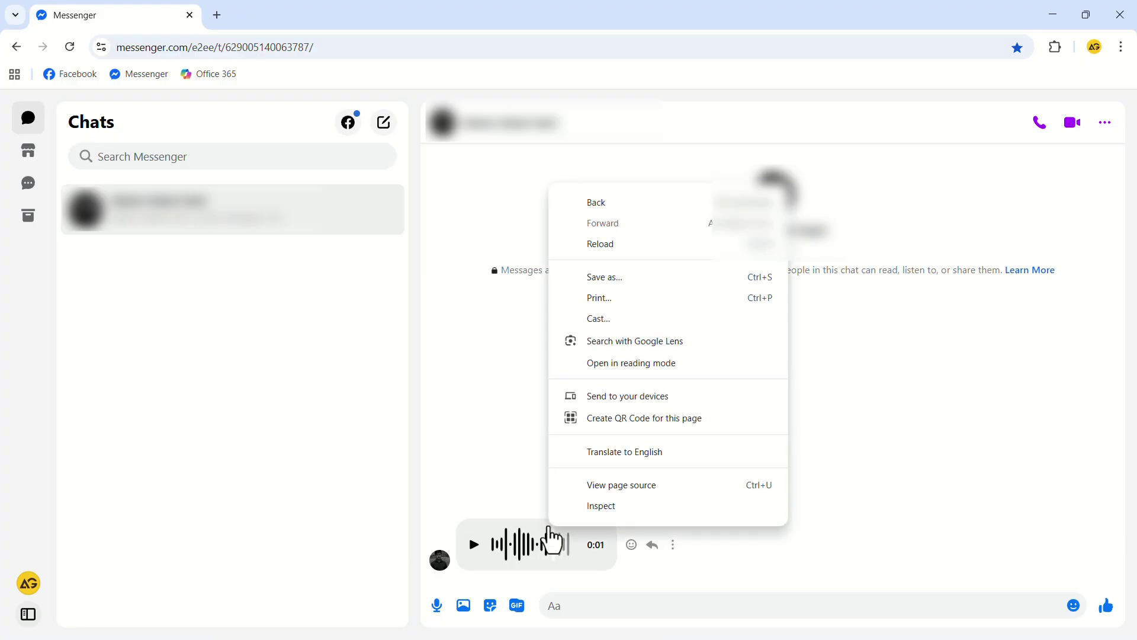
left_click(601, 505)
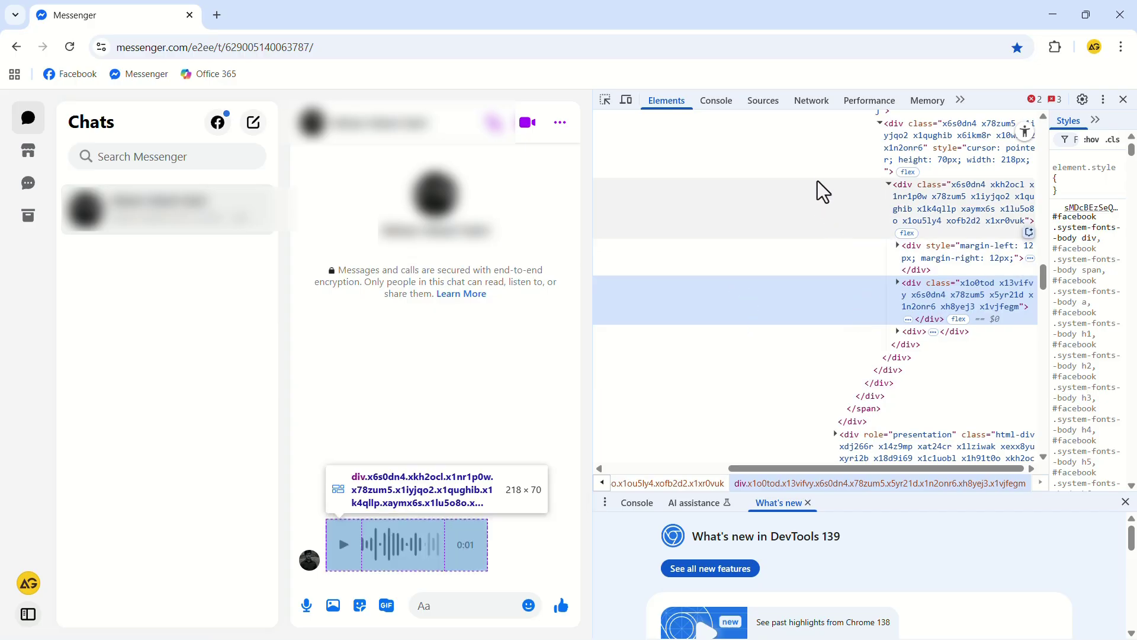
Step: Reload Messenger with the DevTools Network panel filtered to Media requests
left_click(811, 99)
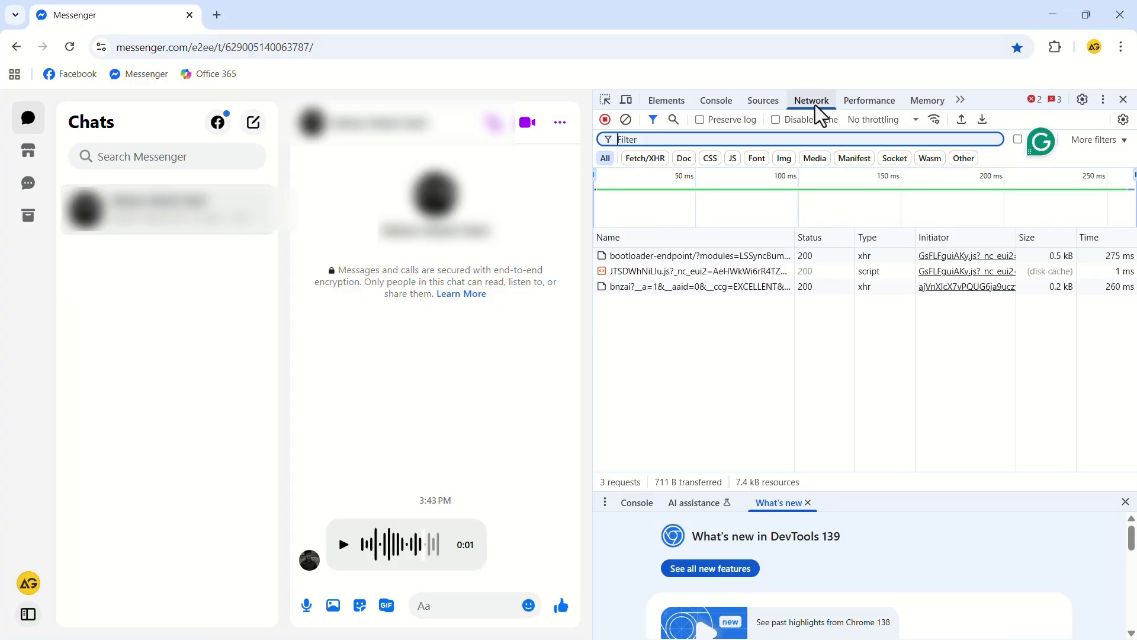
left_click(815, 158)
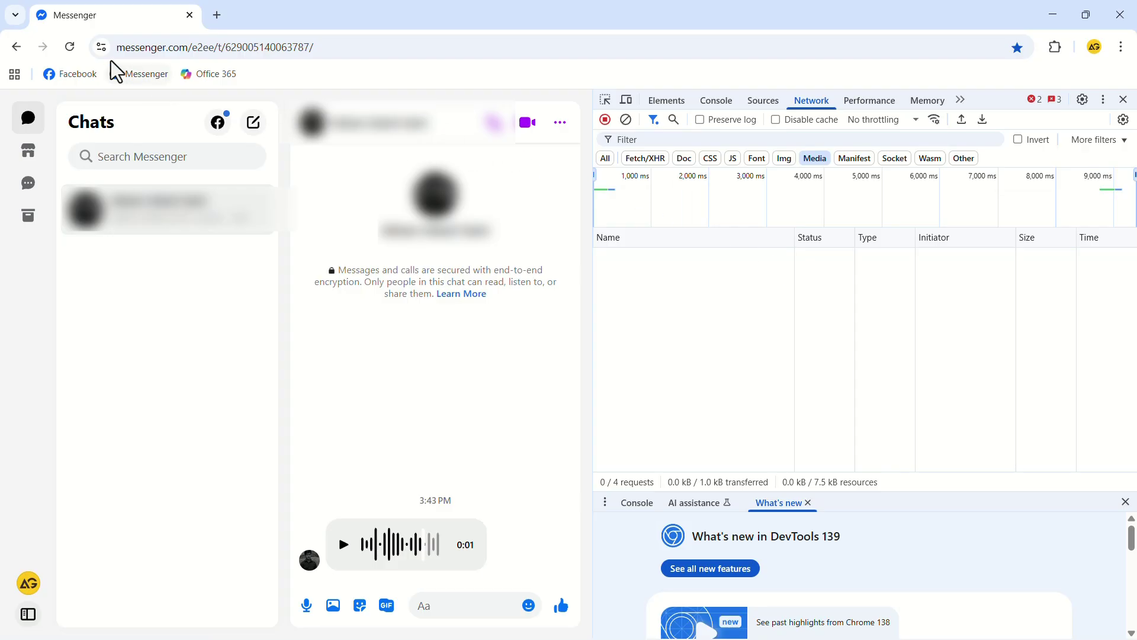
left_click(69, 47)
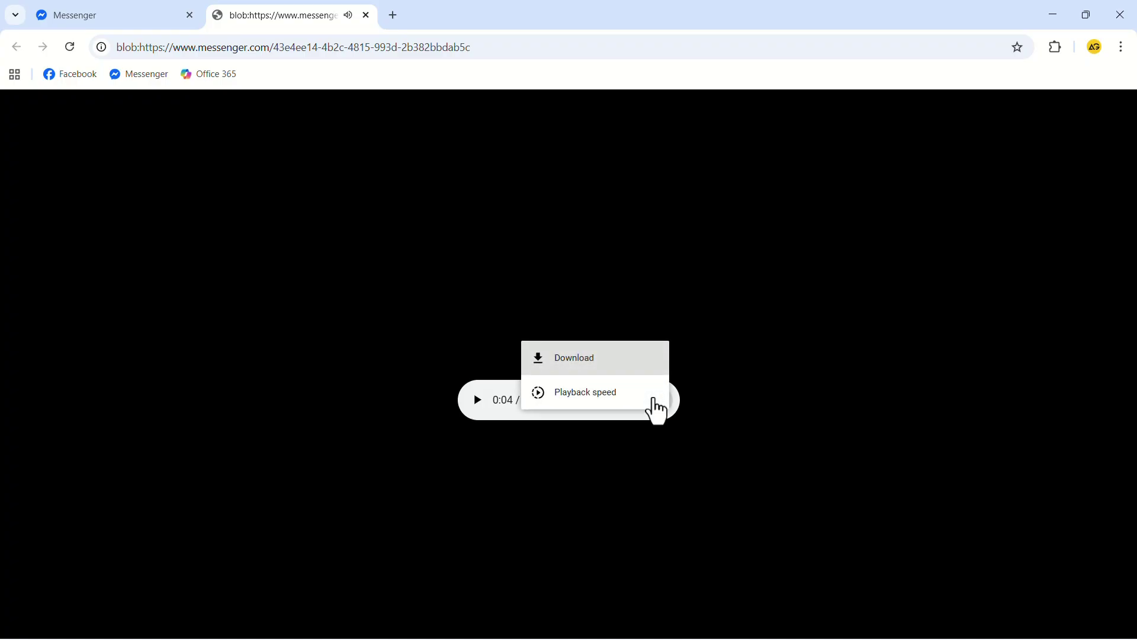
Step: Download the voice message audio as a .wav file to the Desktop
left_click(595, 358)
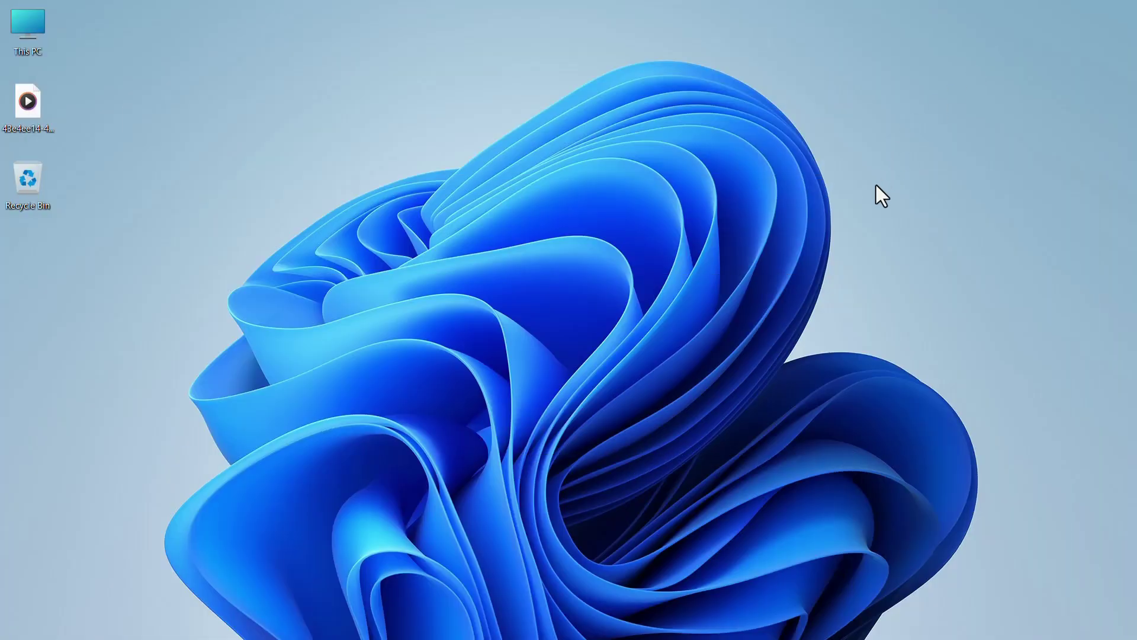
Step: Open the downloaded voice message file from the desktop in Media Player
double_click(31, 105)
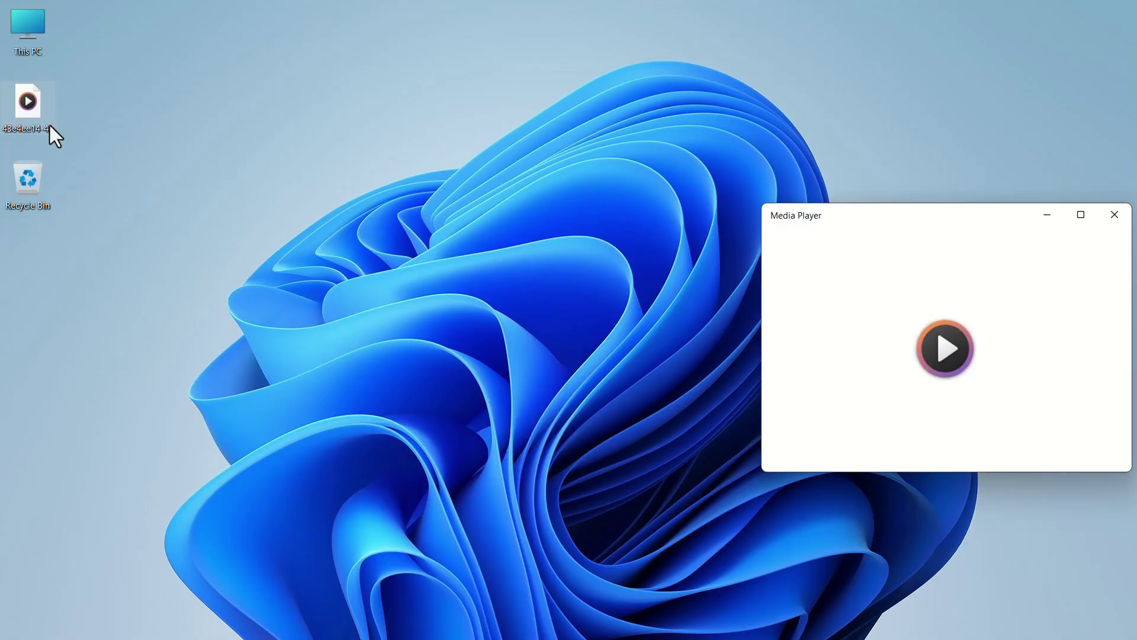